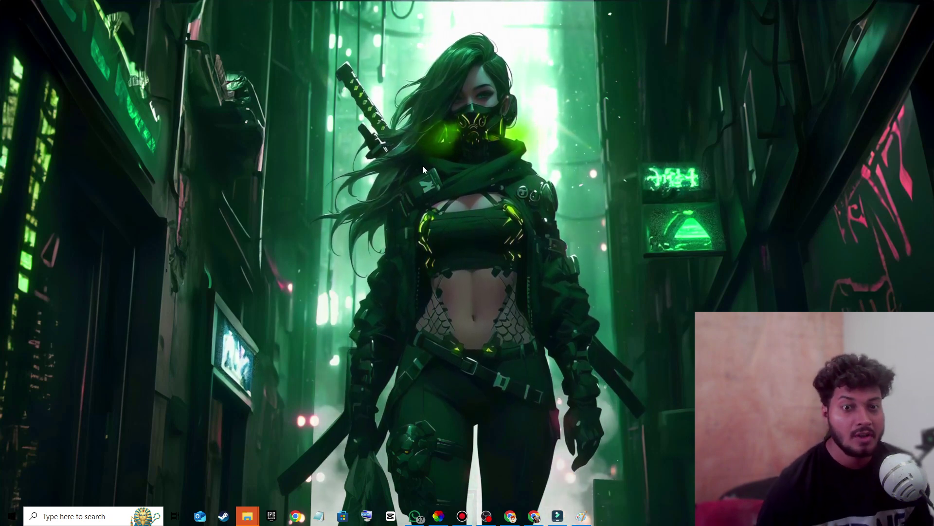
- Bring the Paint image with the shader cache instructions in front of the browser
click(511, 519)
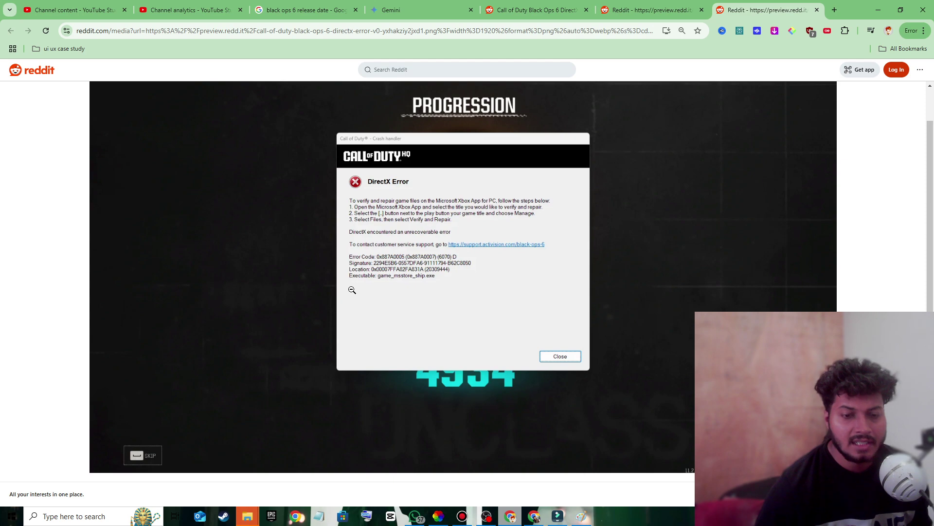
click(510, 515)
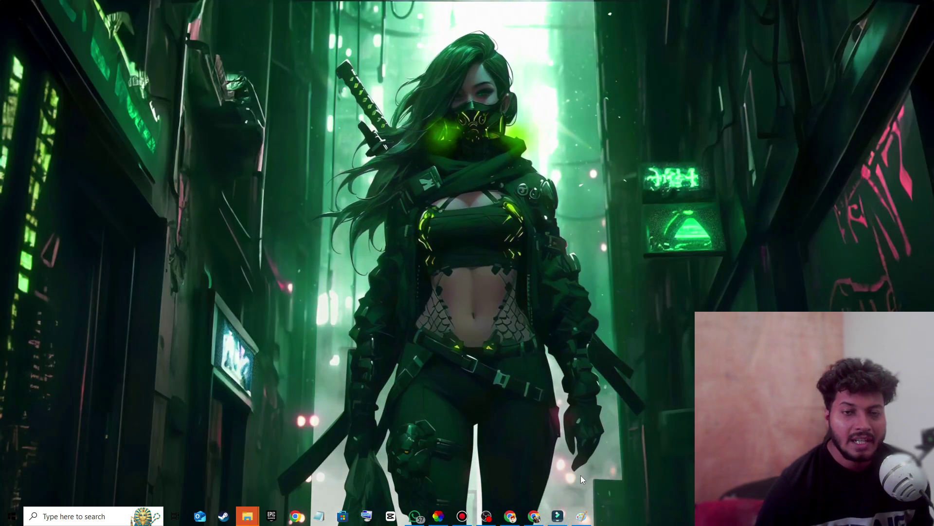
click(581, 516)
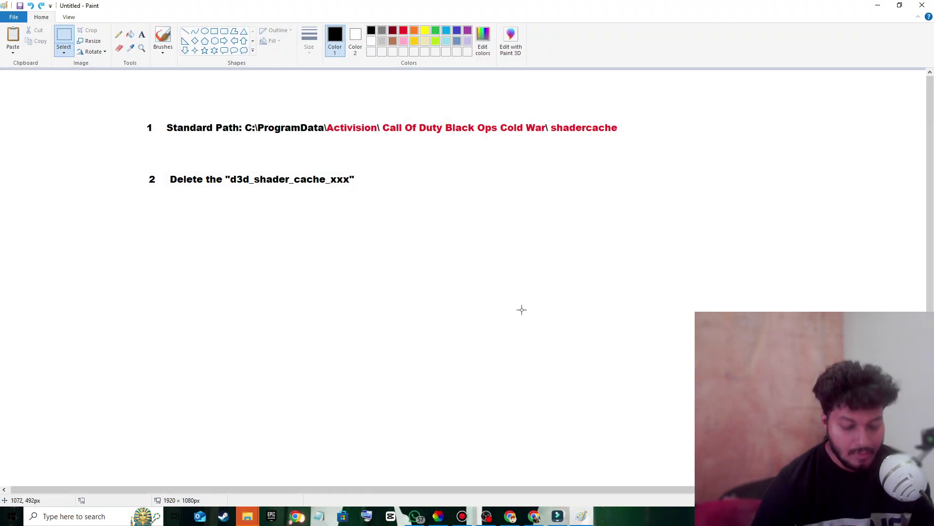
- Outline the shadercache folder name in red, then the full shader cache path
key(ctrl+shift+d)
mouse_move(538, 105)
mouse_down()
mouse_move(561, 125)
mouse_move(633, 141)
mouse_up()
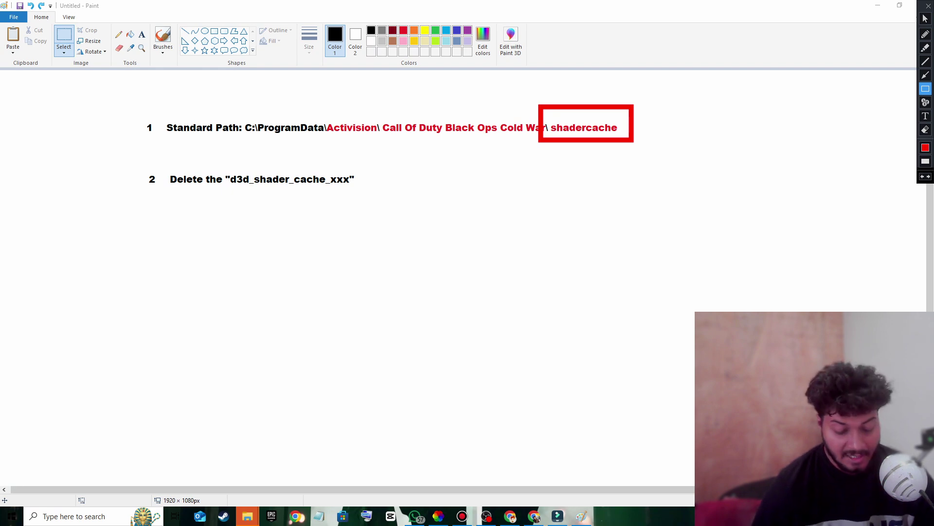
key(ctrl+shift+h)
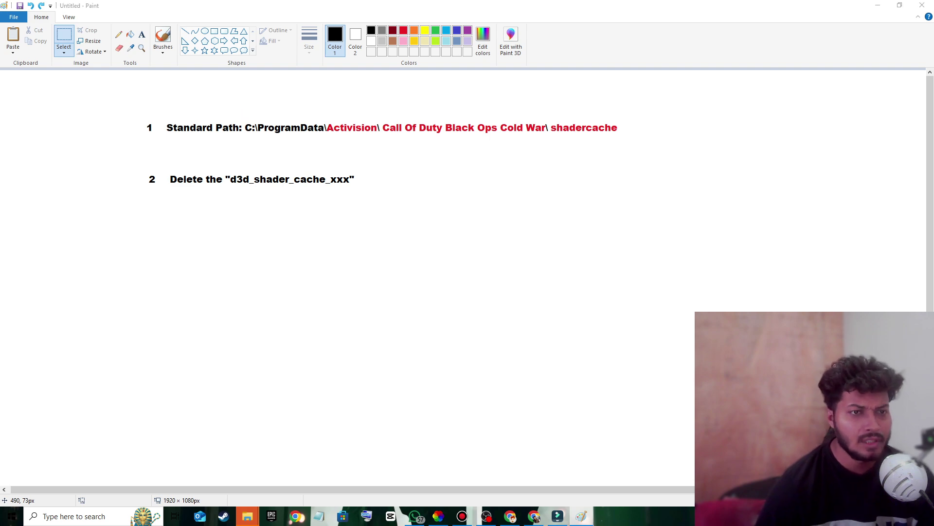
key(ctrl+shift+h)
mouse_move(237, 104)
mouse_down()
mouse_move(250, 121)
mouse_move(368, 143)
mouse_move(636, 141)
mouse_move(651, 150)
mouse_up()
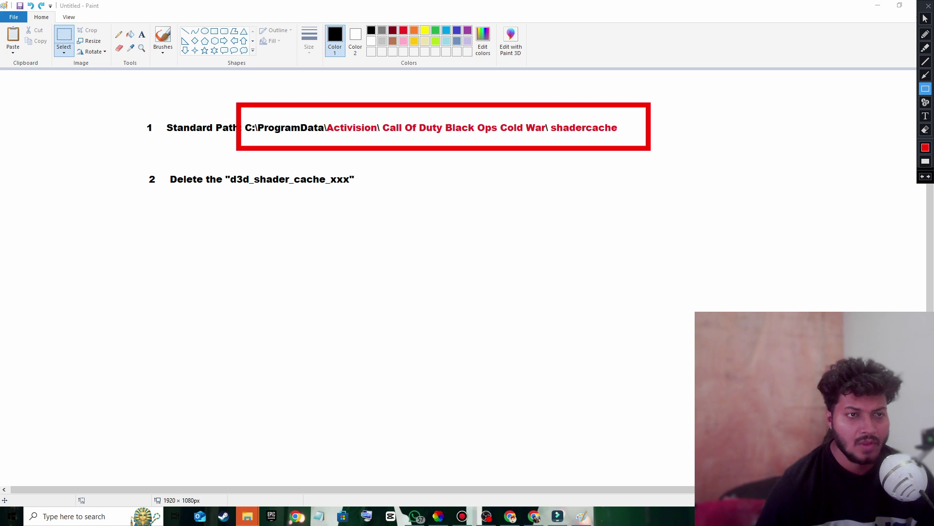
- Box Activision, Call Of Duty Black Ops and shadercache in turn, ending on the whole standard path
key(ctrl+shift+h)
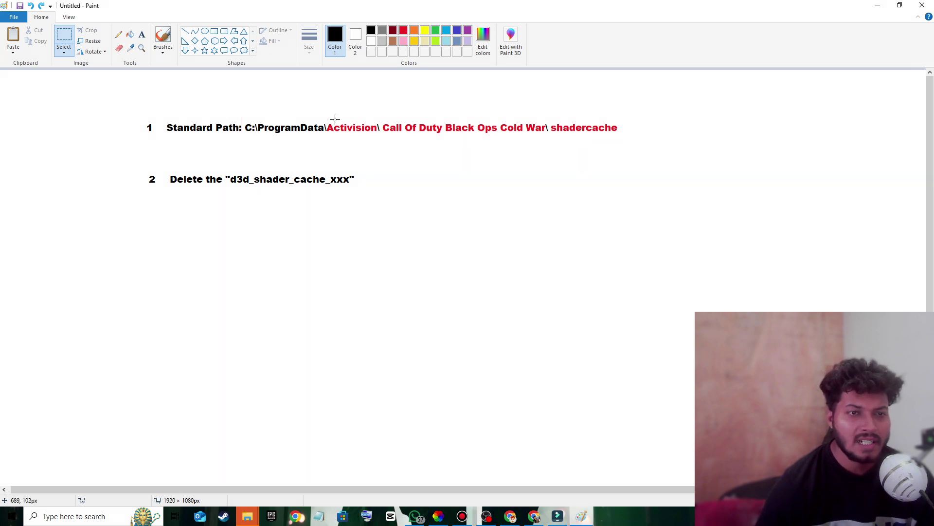
key(ctrl+shift+h)
mouse_move(317, 105)
mouse_down()
mouse_move(341, 131)
mouse_move(385, 137)
mouse_up()
key(ctrl+shift+h)
key(ctrl+shift+h)
mouse_move(377, 105)
mouse_down()
mouse_move(501, 144)
mouse_move(539, 137)
mouse_up()
key(ctrl+shift+h)
key(ctrl+shift+h)
mouse_move(546, 105)
mouse_down()
mouse_move(621, 146)
mouse_move(640, 143)
mouse_up()
key(ctrl+shift+h)
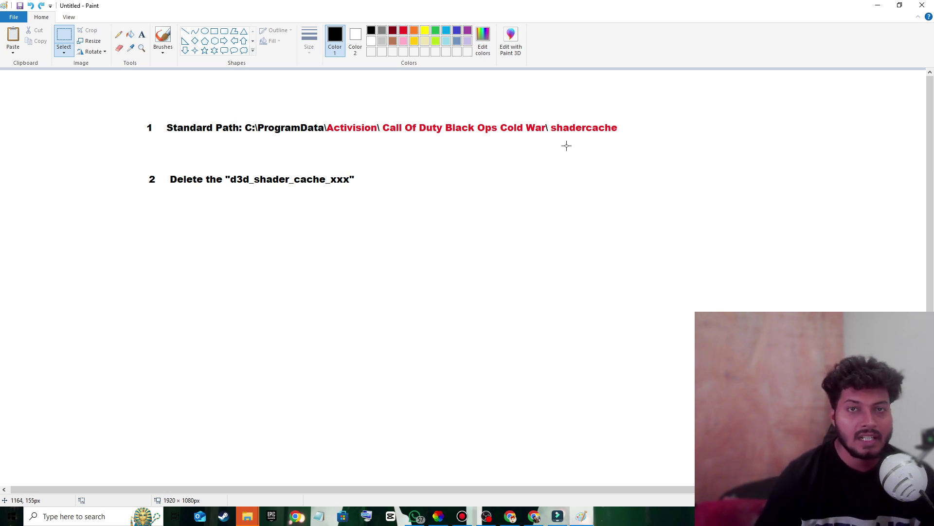
key(ctrl+shift+h)
mouse_move(635, 145)
mouse_down()
mouse_move(354, 132)
mouse_move(237, 98)
mouse_up()
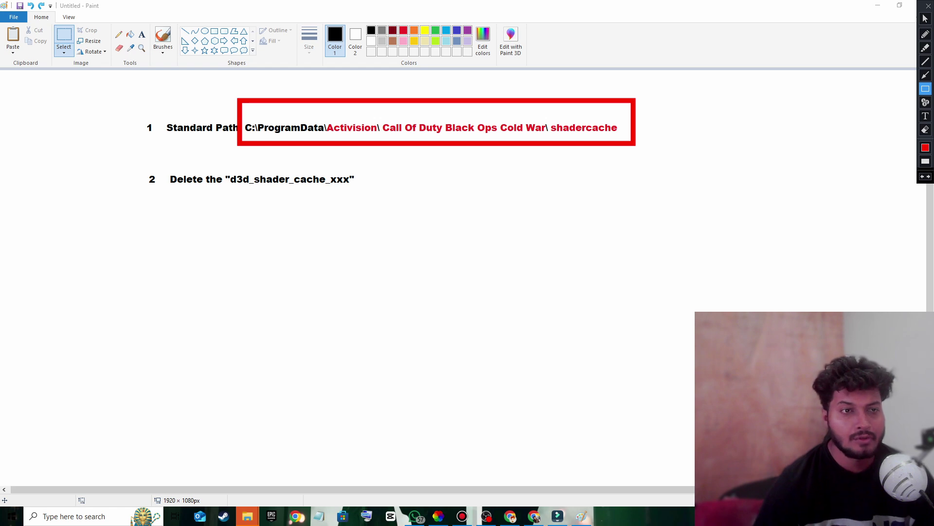
- Clear the path box, outline \Activision\, Call Of Duty Black Ops and shadercache in turn, then close annotations
key(Escape)
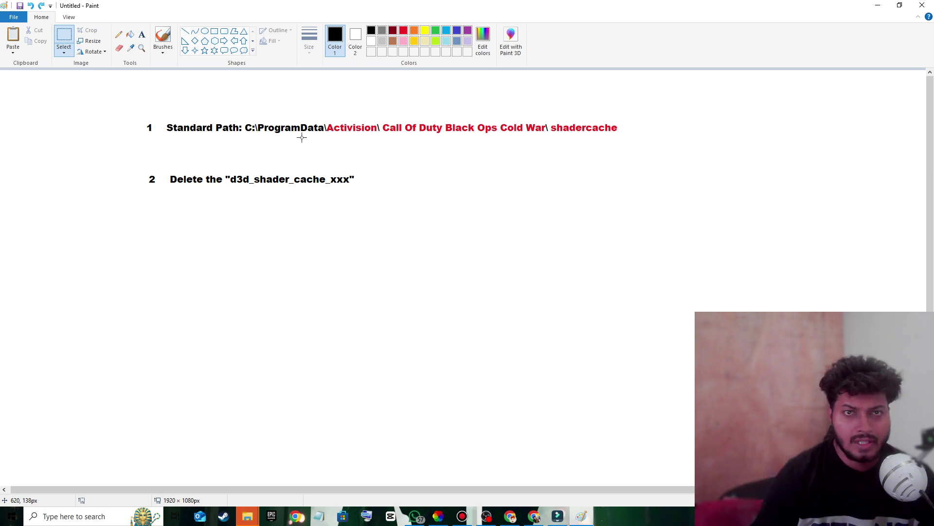
key(ctrl+shift+d)
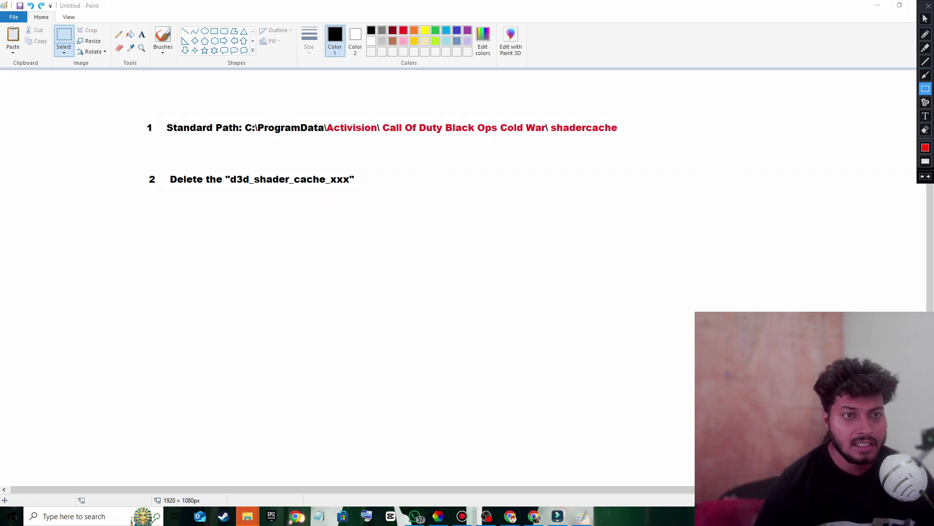
mouse_move(318, 107)
mouse_down()
mouse_move(359, 137)
mouse_move(391, 145)
mouse_up()
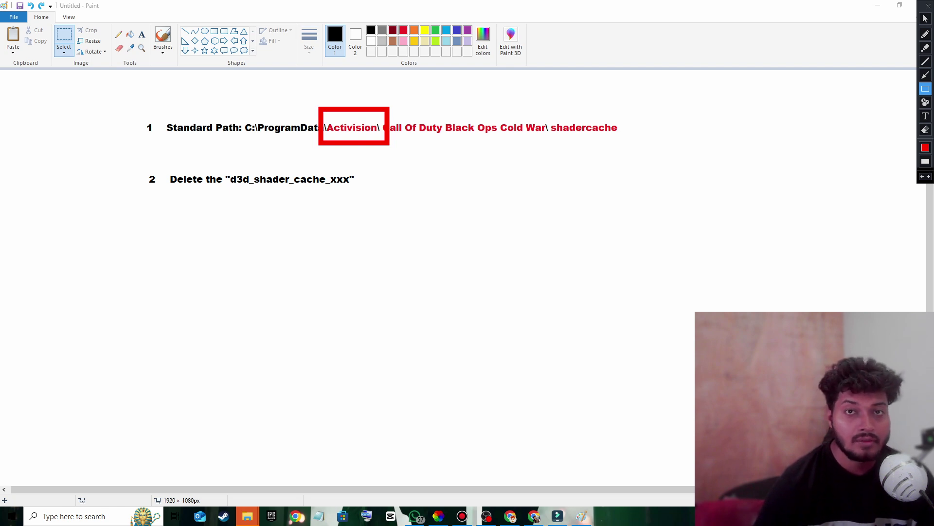
key(ctrl+shift+d)
key(ctrl+shift+d)
mouse_move(375, 100)
mouse_down()
mouse_move(391, 130)
mouse_move(546, 148)
mouse_up()
key(ctrl+shift+d)
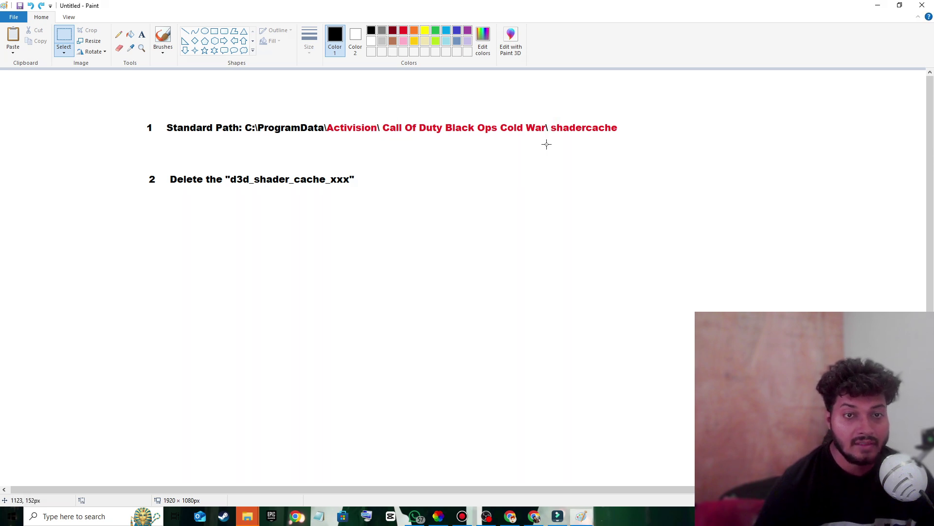
key(ctrl+shift+d)
mouse_move(638, 144)
mouse_down()
mouse_move(540, 127)
mouse_move(534, 105)
mouse_up()
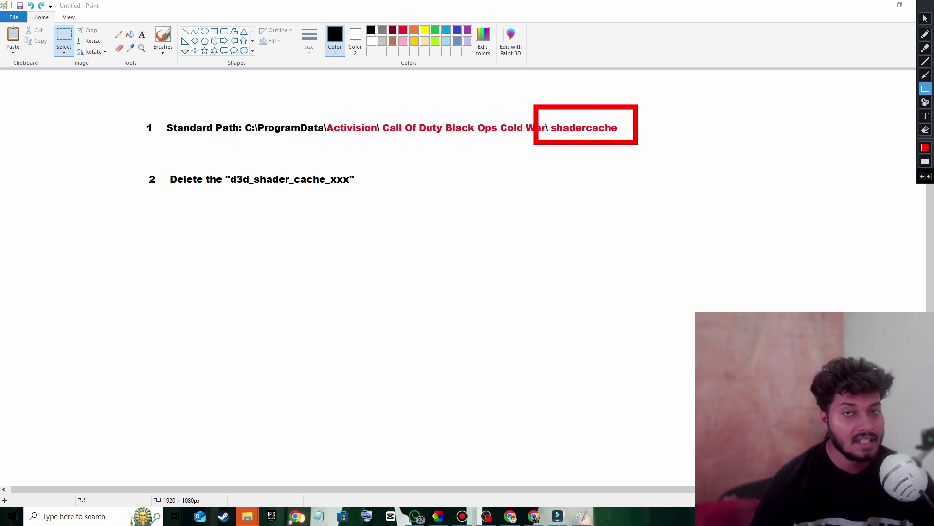
key(Escape)
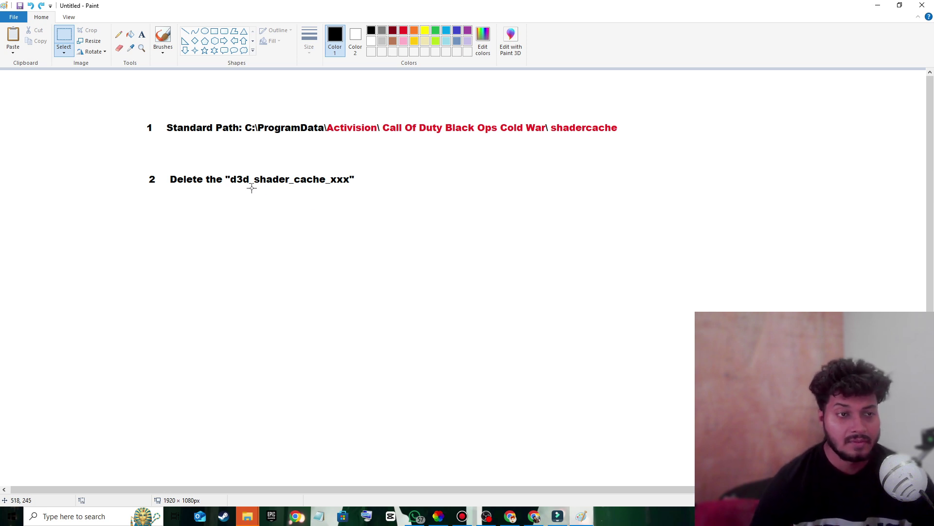
- Briefly box d3d_shader_cache_xxx in red, clear it, and minimize Paint to the desktop
key(ctrl+alt+g)
mouse_move(227, 173)
mouse_down()
mouse_move(258, 196)
mouse_move(378, 200)
mouse_up()
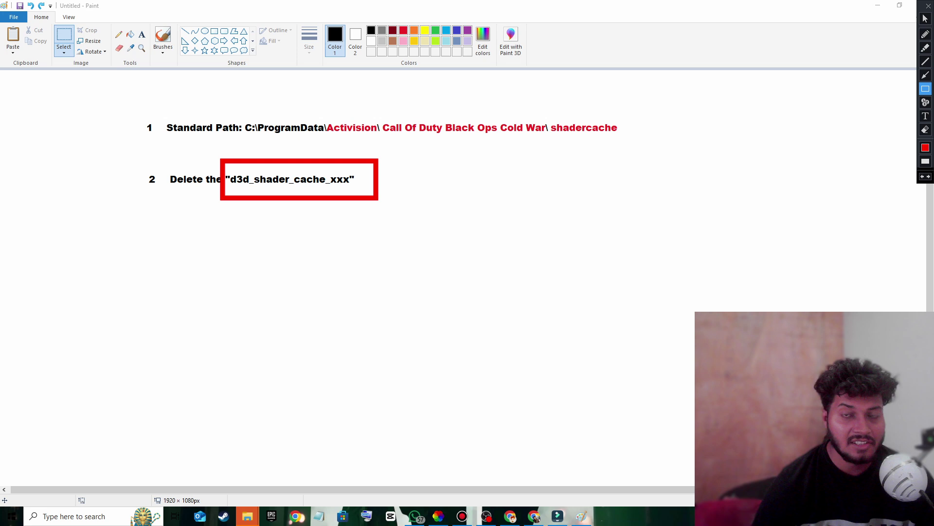
key(ctrl+alt+g)
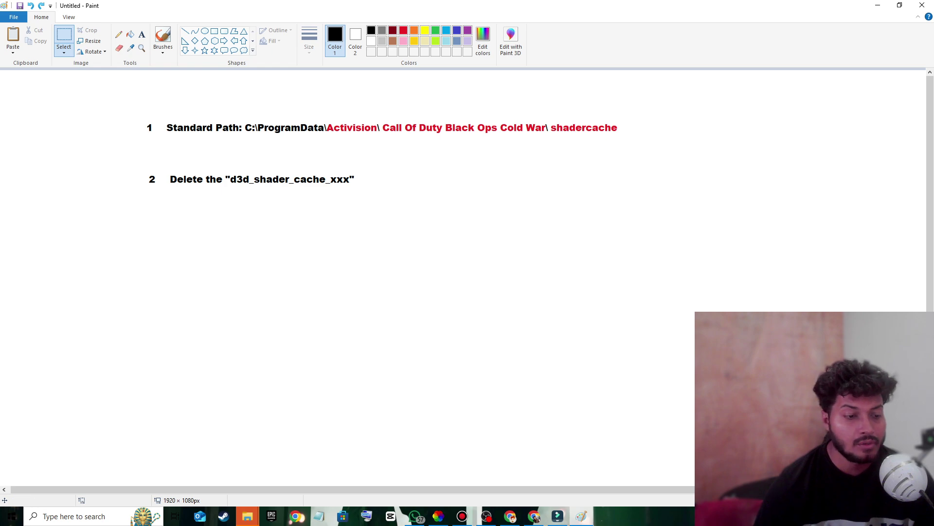
click(877, 5)
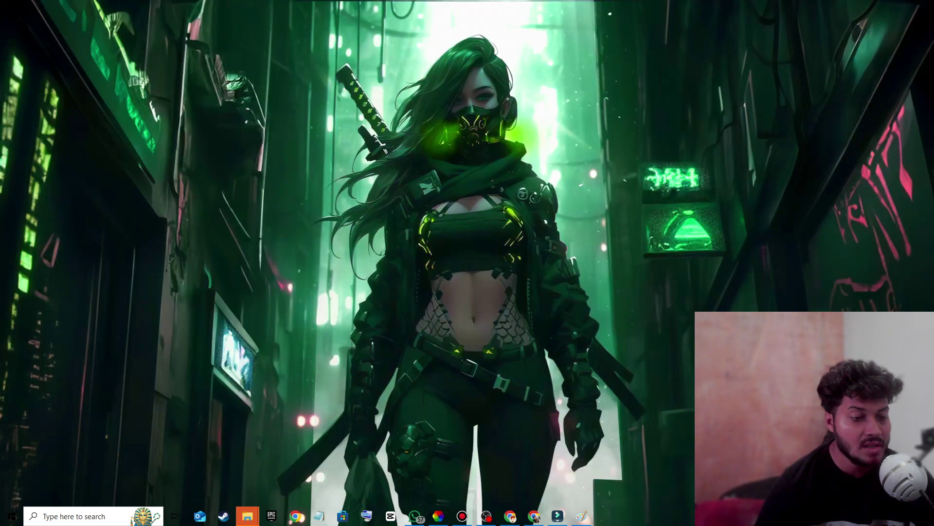
- Search Windows for 'run' and open the Run dialog
click(61, 518)
text(rr)
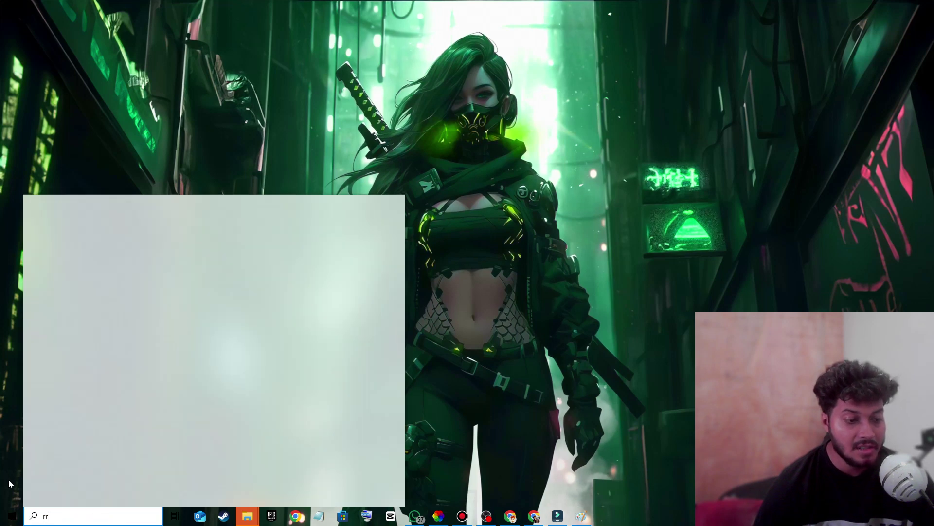
drag(6, 481, 188, 524)
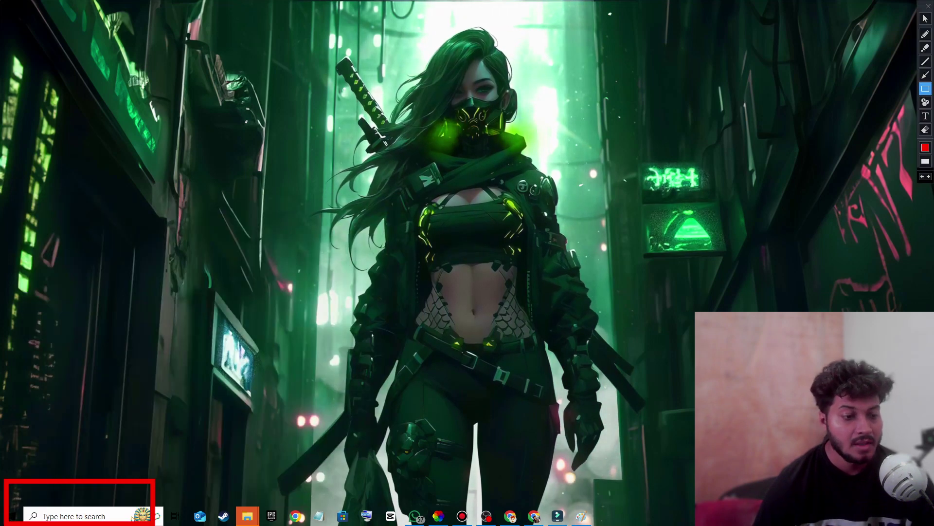
key(Escape)
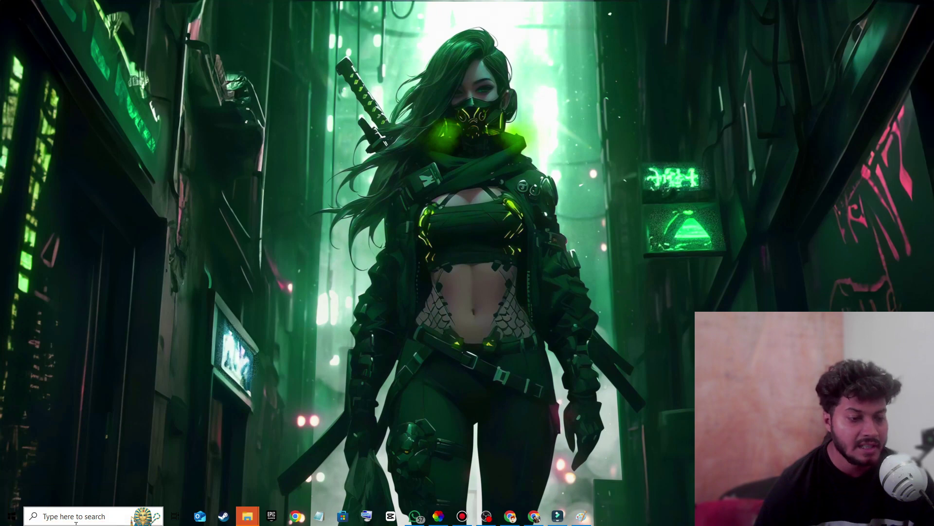
click(69, 516)
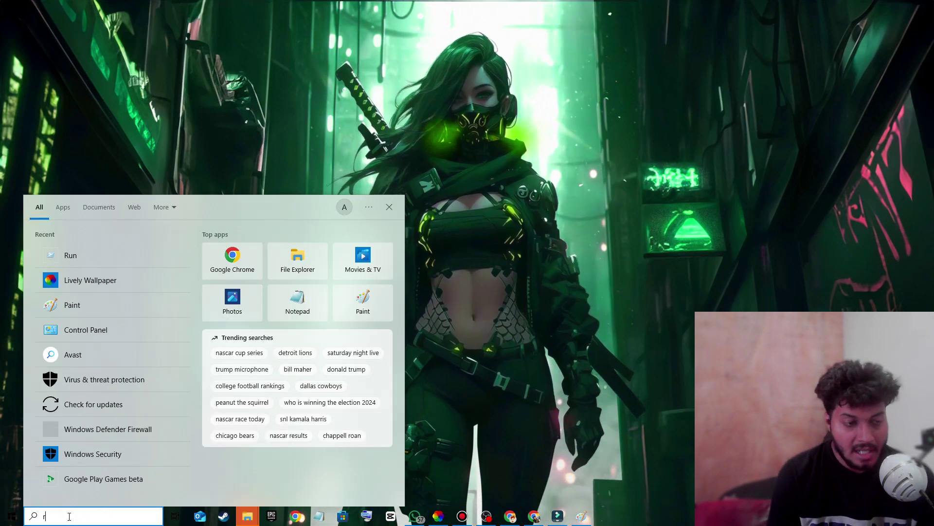
text(run)
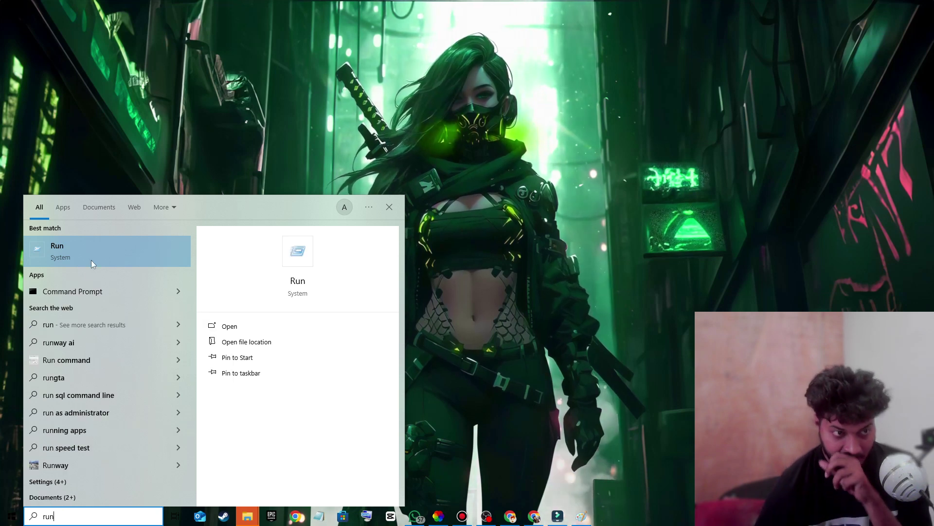
click(92, 248)
- Enter %temp% in the Run box, highlighting the field in red, and open the Temp folder
click(78, 453)
text(3)
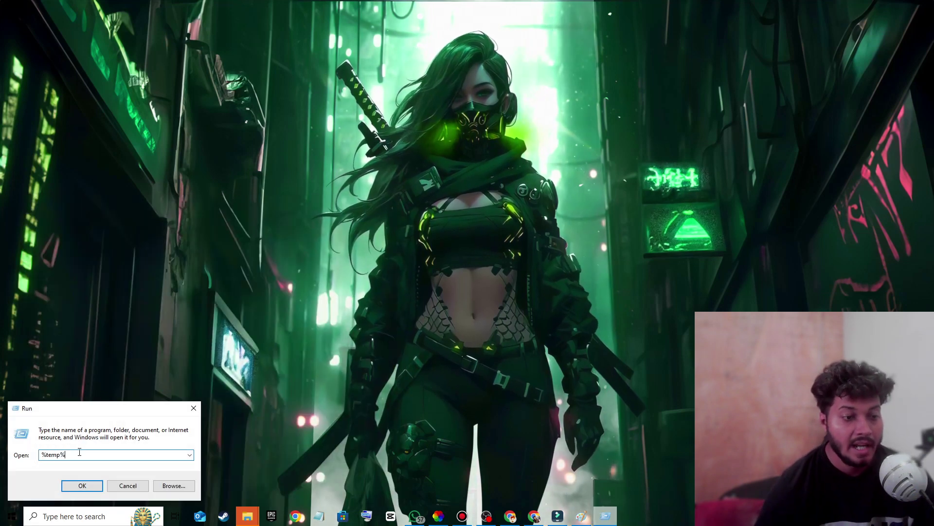
key(ctrl+shift+d)
drag(19, 435, 81, 465)
key(ctrl+shift+d)
click(79, 457)
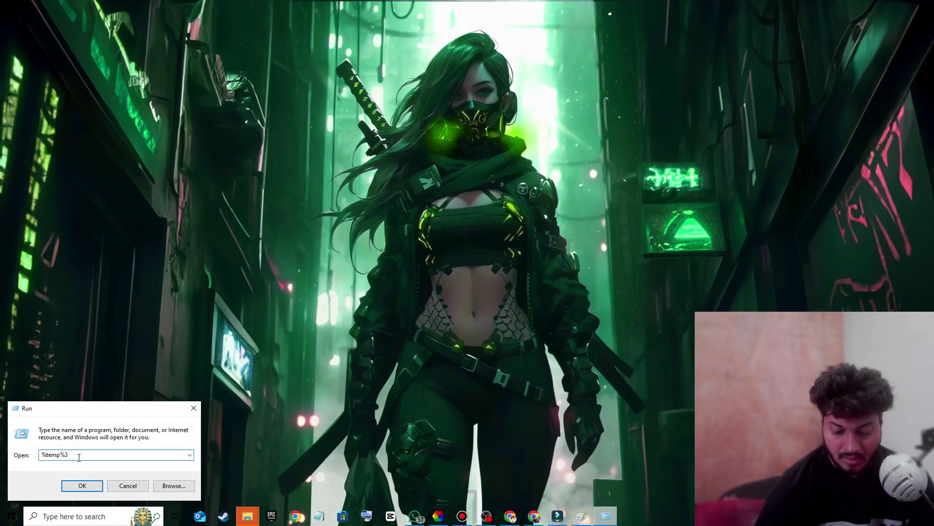
key(BackSpace)
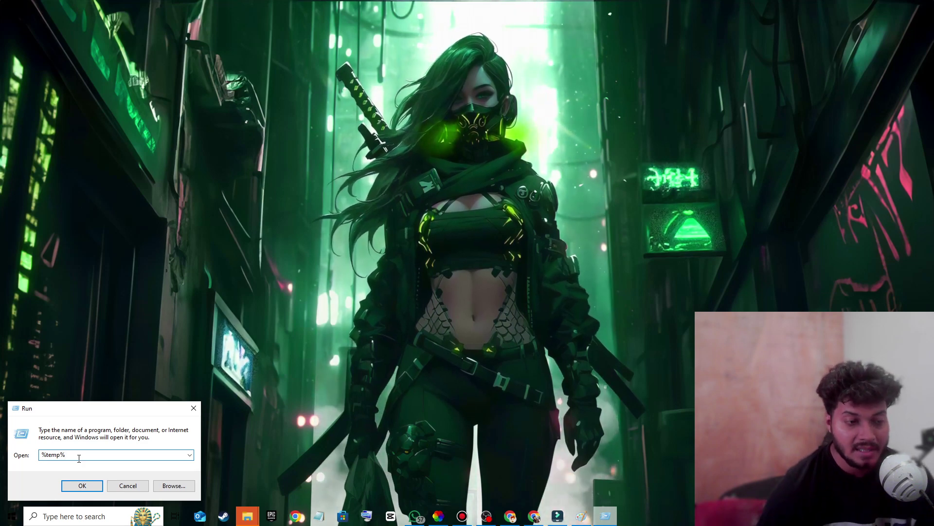
click(90, 486)
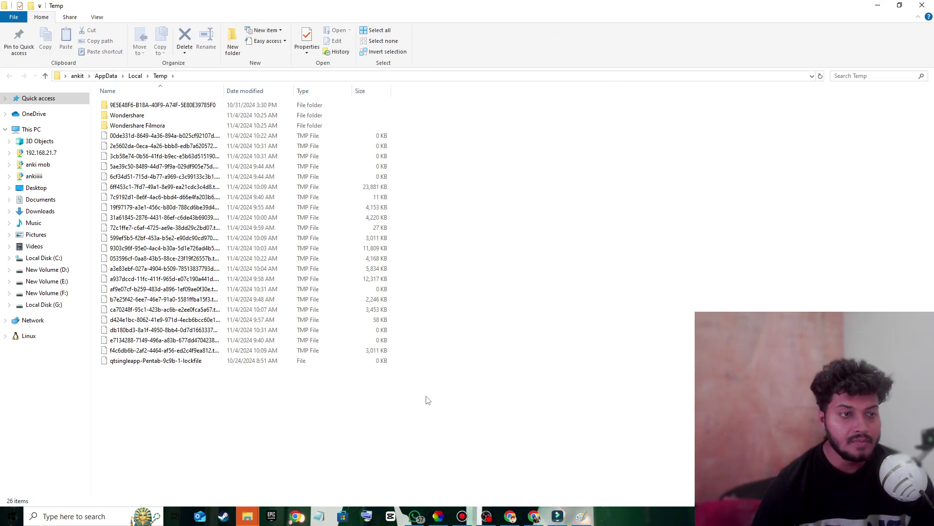
- Permanently delete all 26 Temp items, skip the two in-use files, and close the folder
drag(498, 418, 188, 91)
key(shift+Delete)
key(Return)
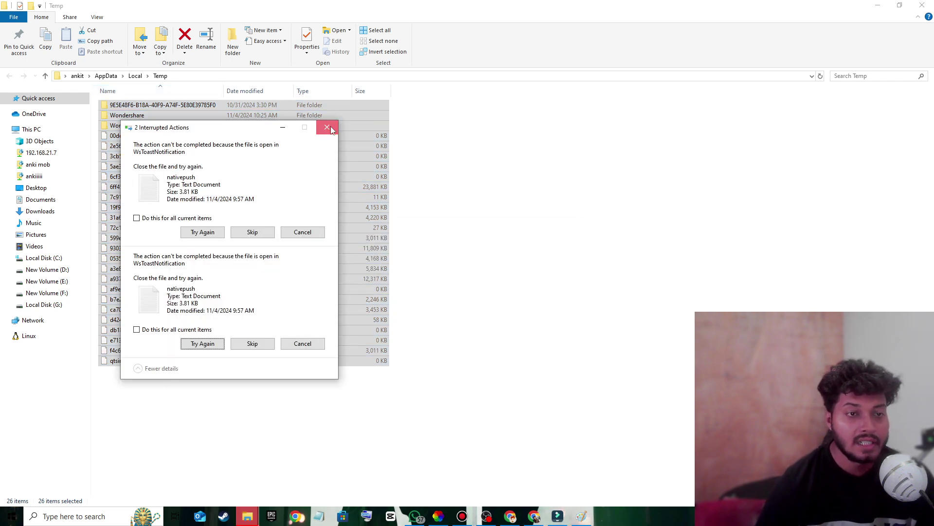
click(327, 127)
click(493, 254)
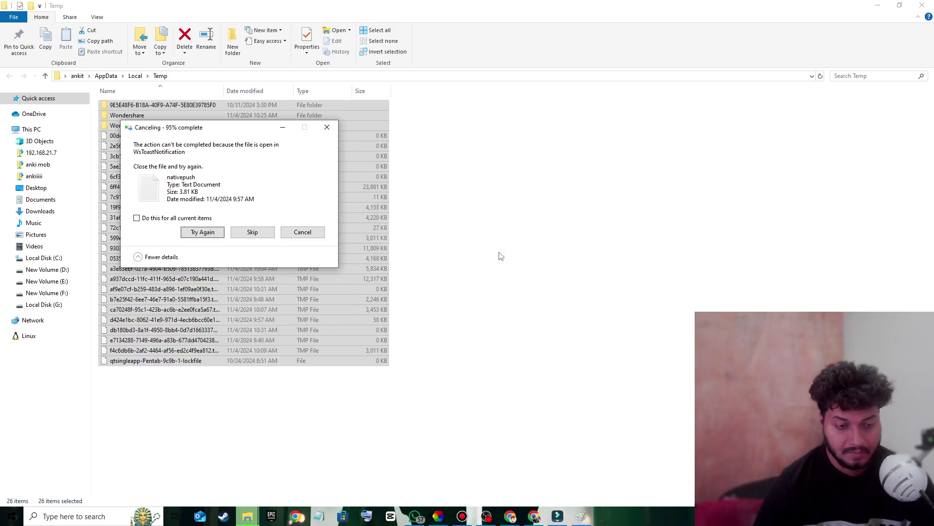
key(super+d)
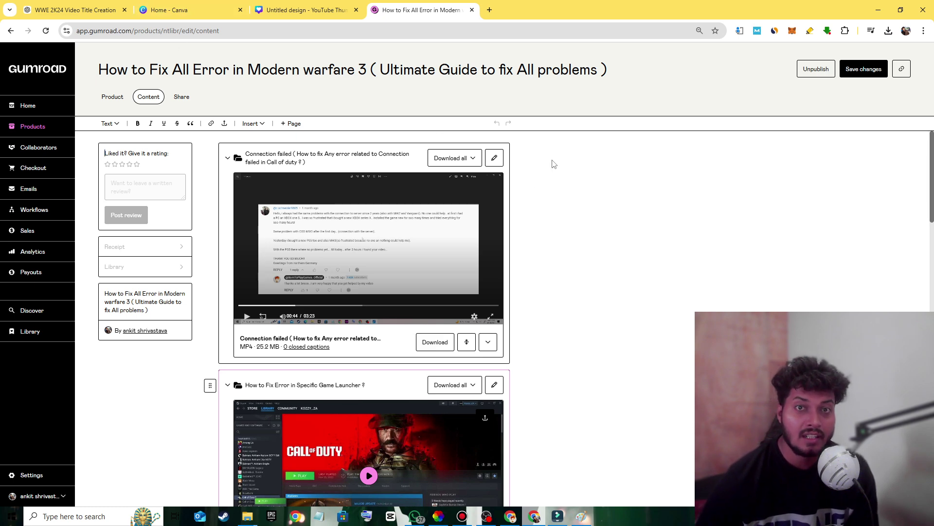
scroll(552, 164, down, 10)
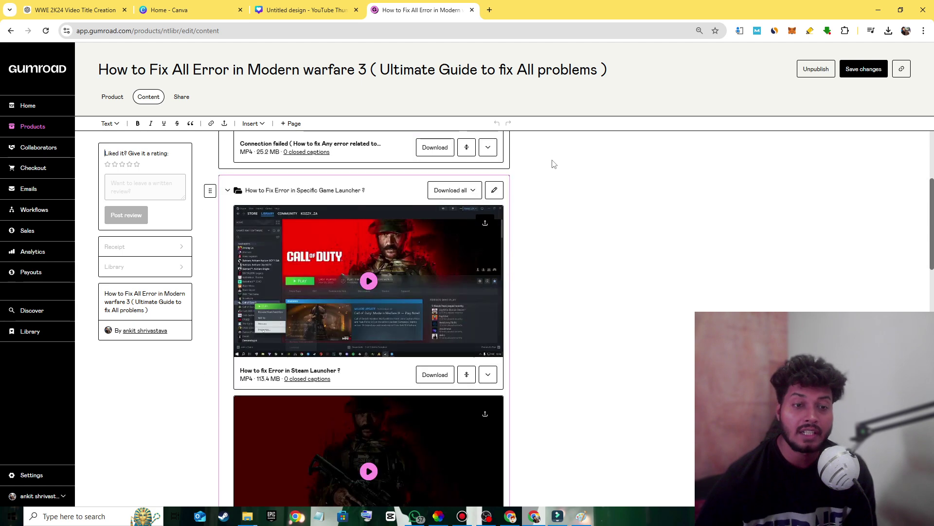
scroll(552, 164, down, 10)
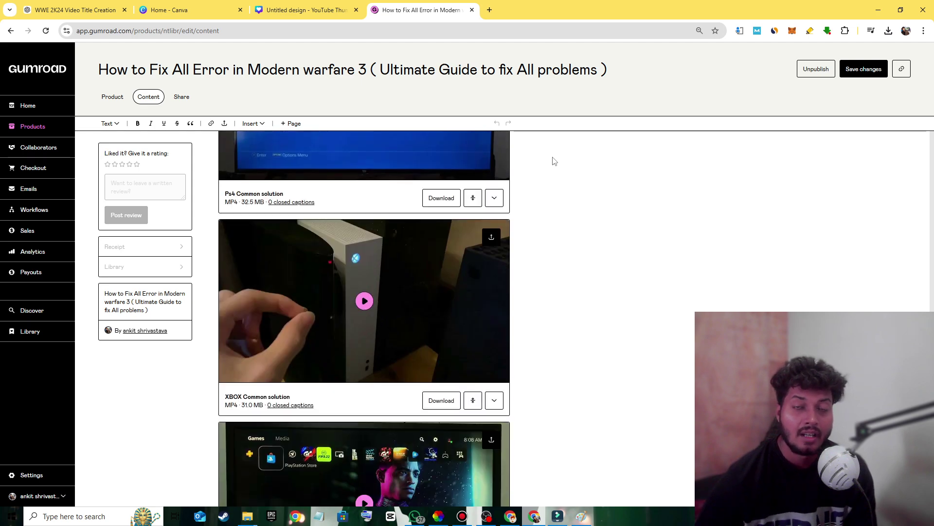
scroll(553, 160, down, 4)
scroll(523, 183, up, 20)
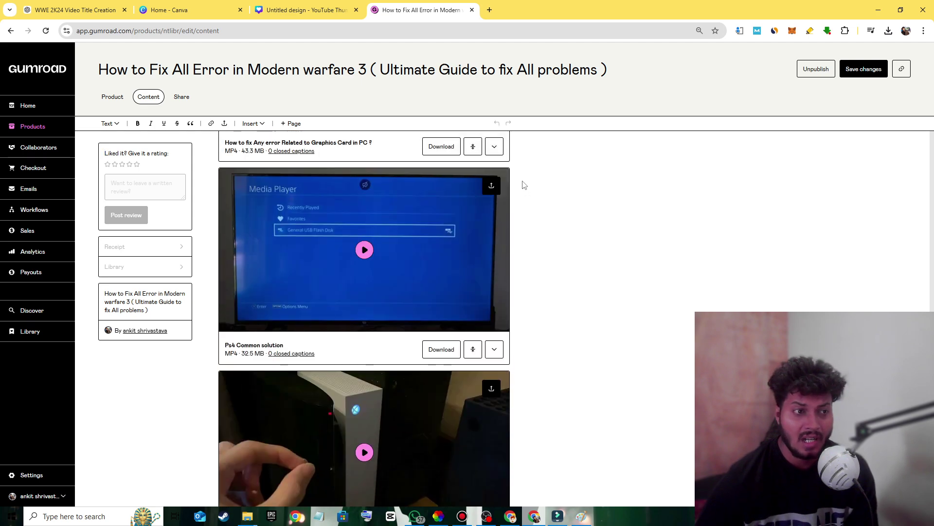
scroll(523, 183, up, 3)
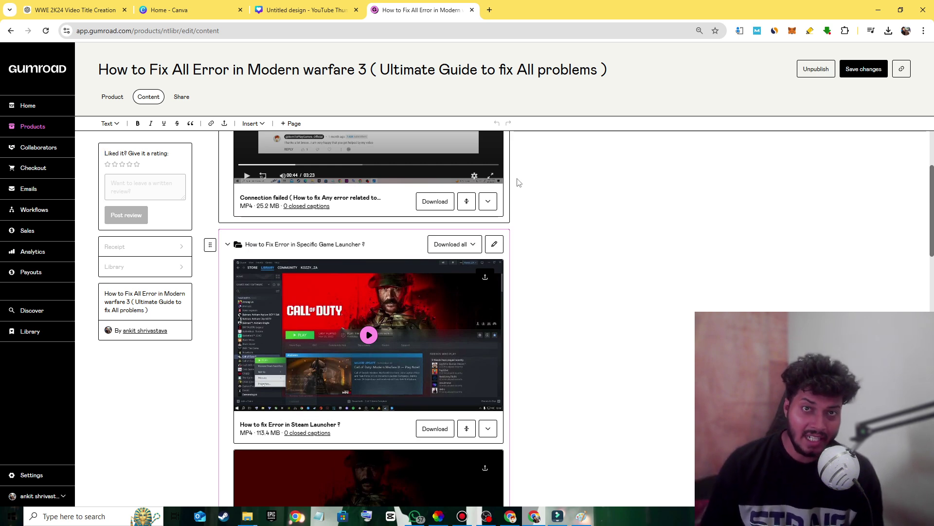
scroll(501, 291, up, 3)
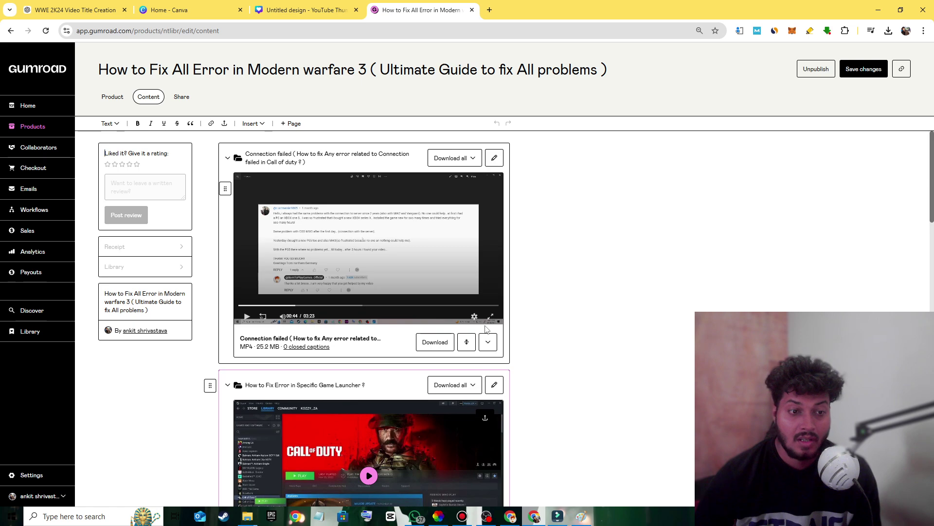
scroll(486, 329, down, 7)
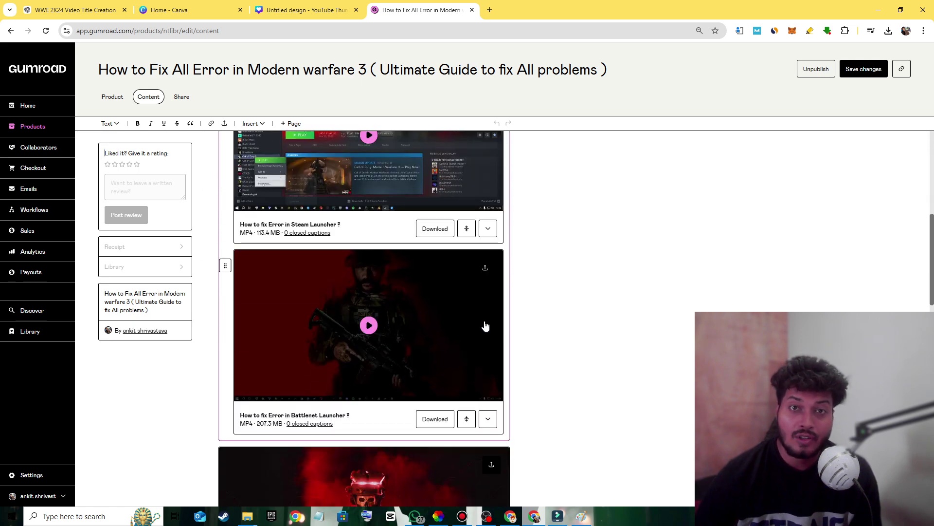
scroll(485, 325, down, 4)
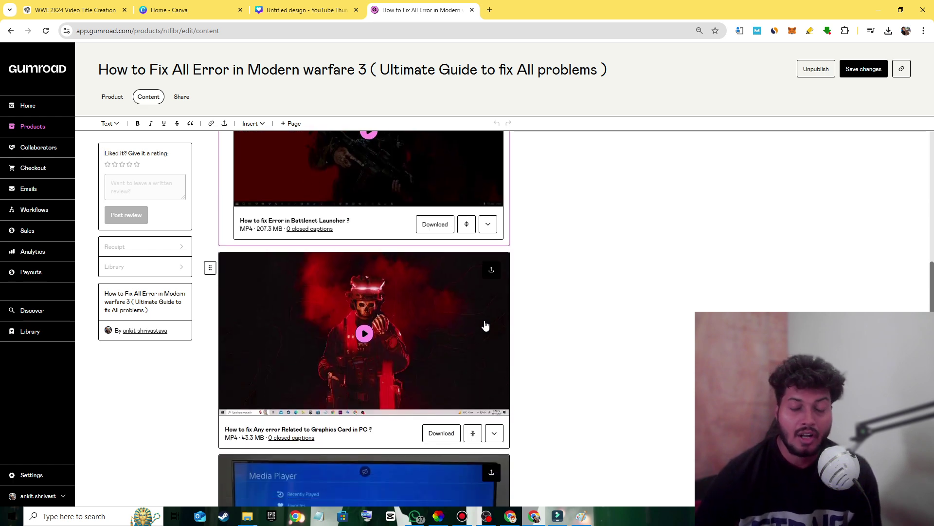
scroll(484, 316, down, 12)
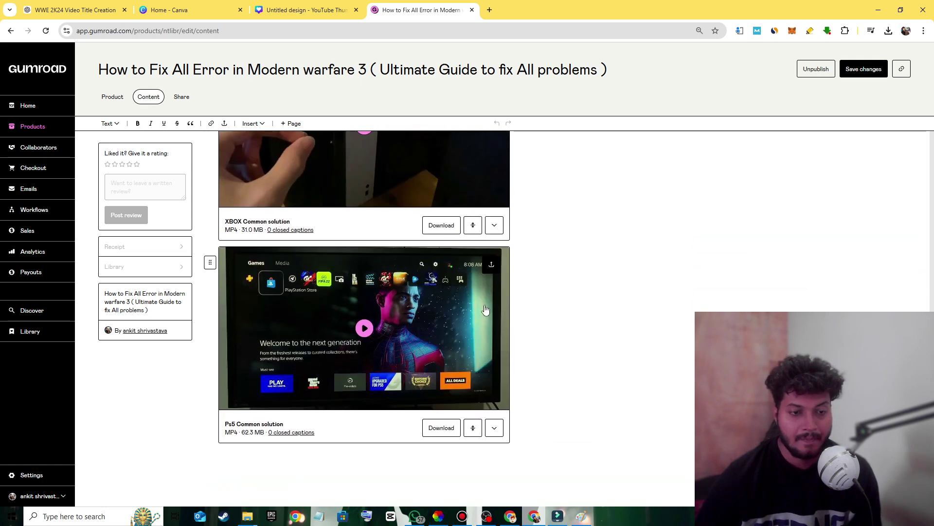
scroll(485, 302, up, 12)
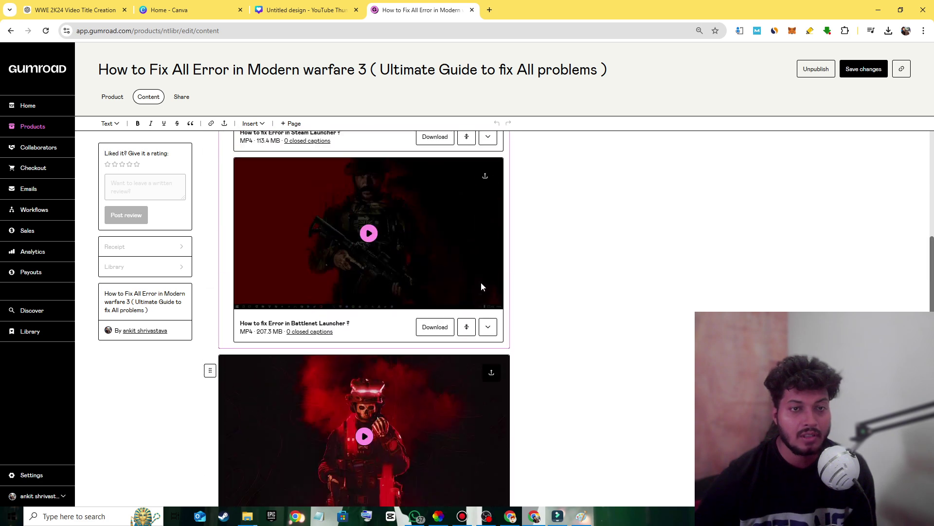
scroll(481, 286, up, 5)
scroll(477, 288, up, 4)
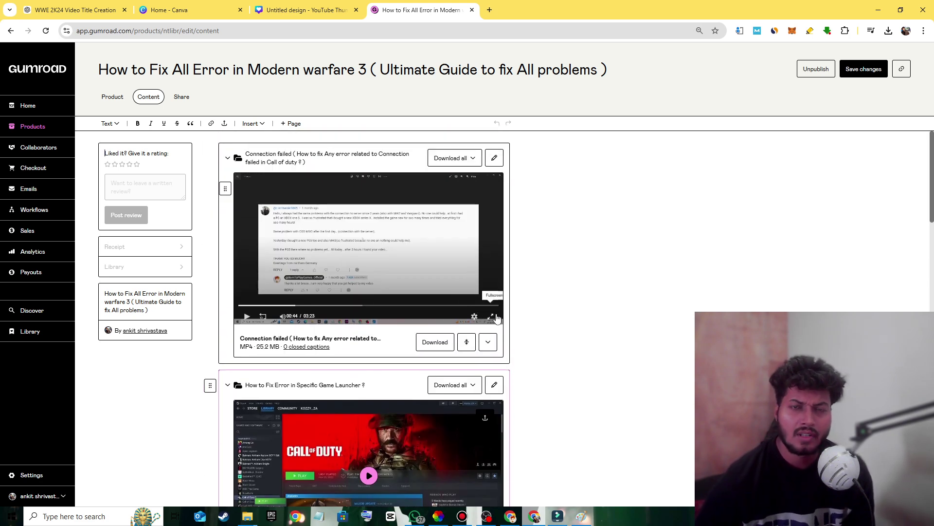
- Hide Chrome with Win+D to reveal the green wallpaper desktop
key(super+d)
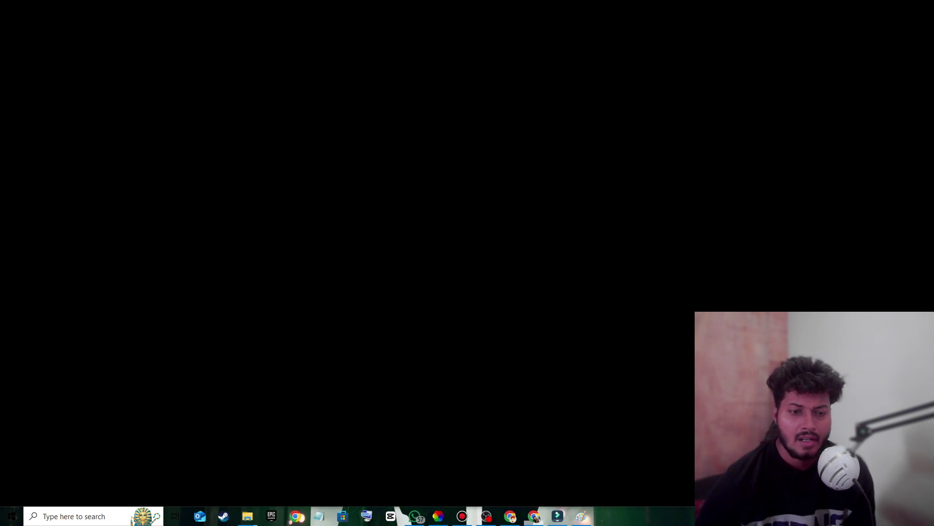